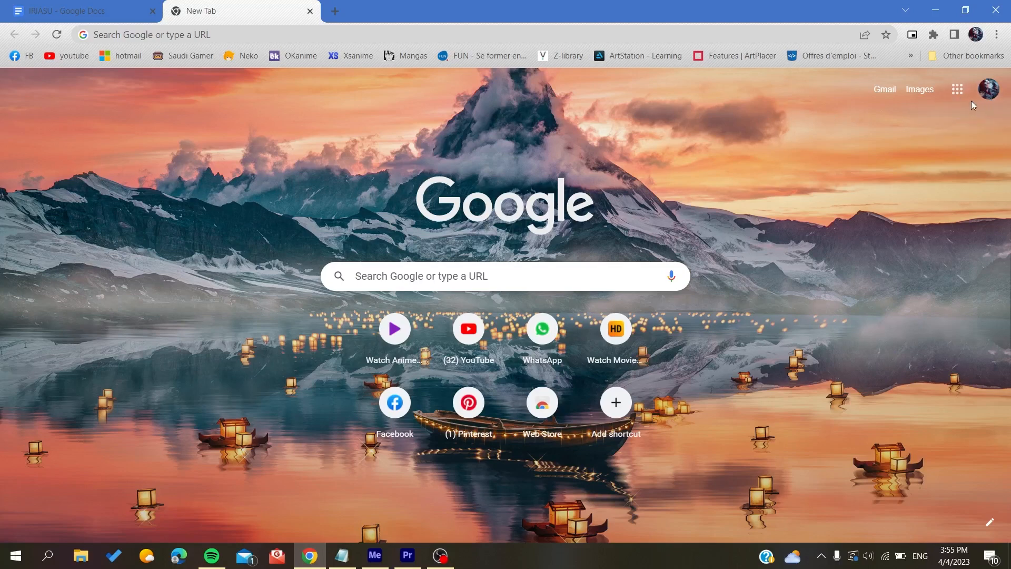
Check the signed-in Google account, then go to the Gmail inbox by typing 'gmai' in the address bar
click(990, 89)
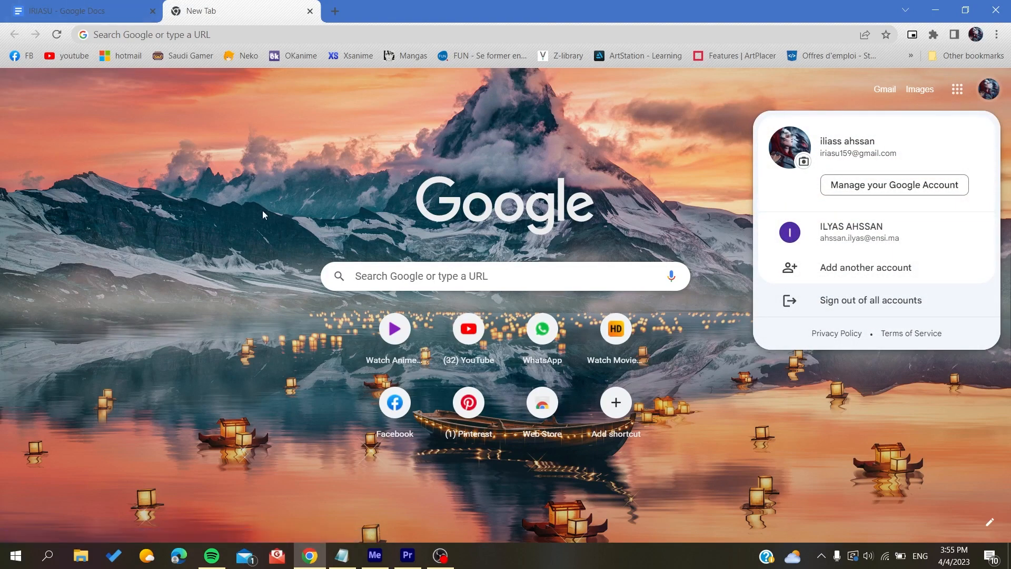
click(519, 145)
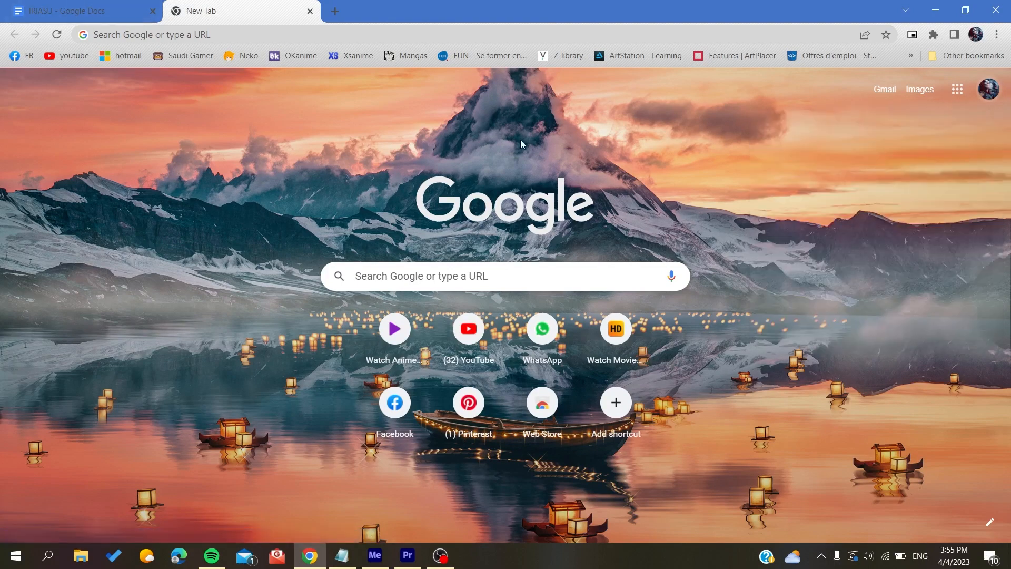
click(197, 36)
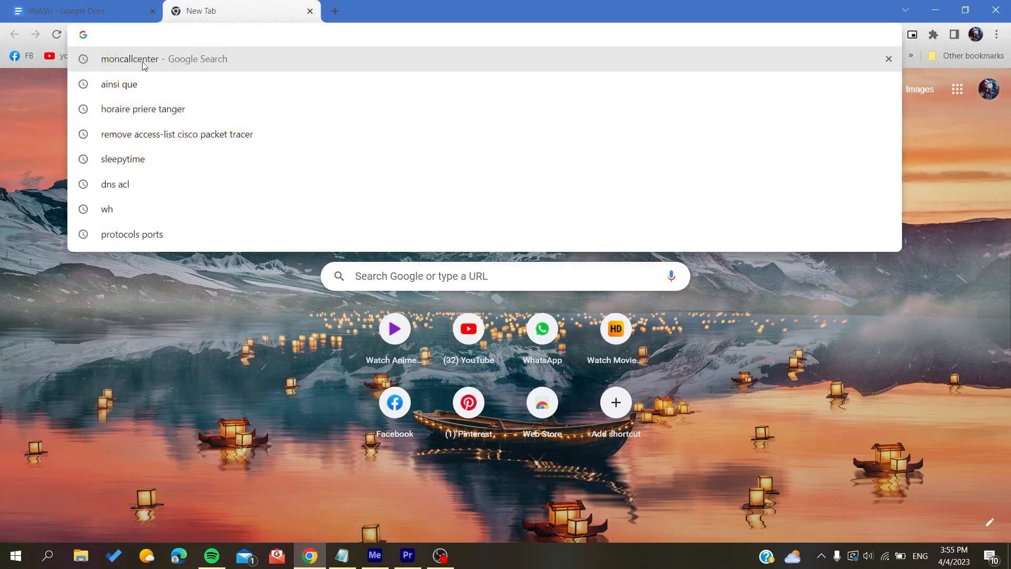
click(23, 160)
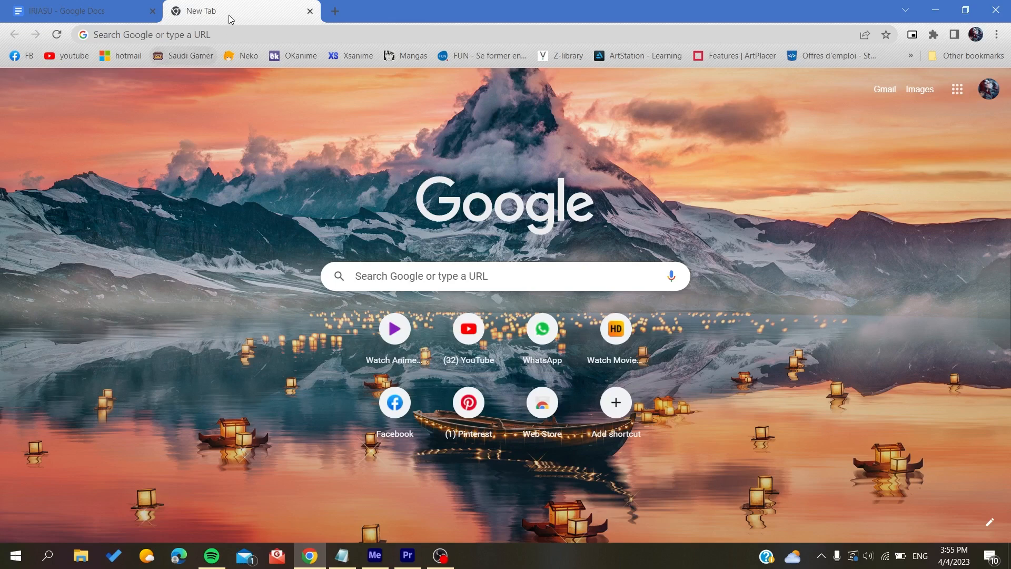
click(226, 32)
text(gmail)
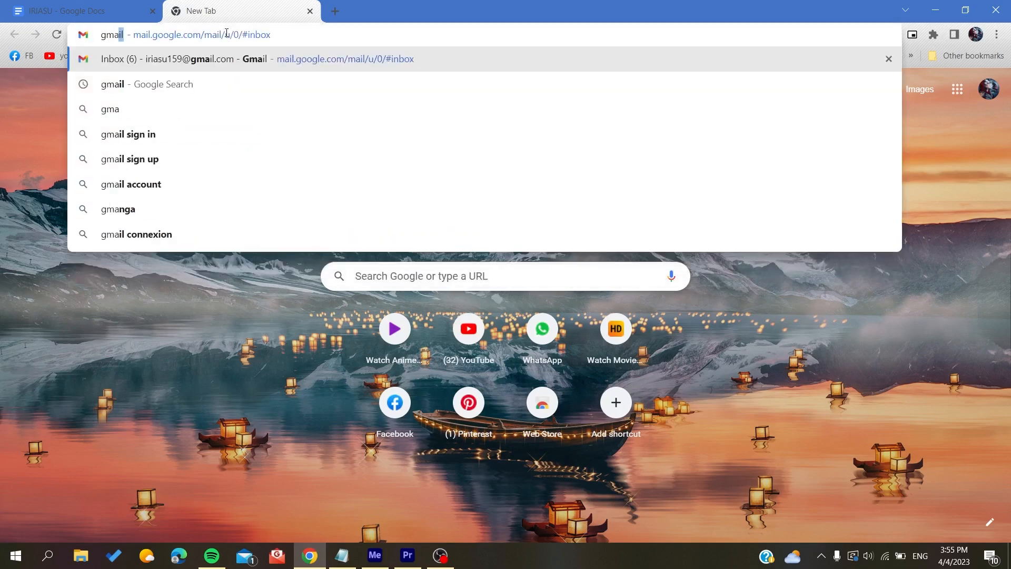
key(Return)
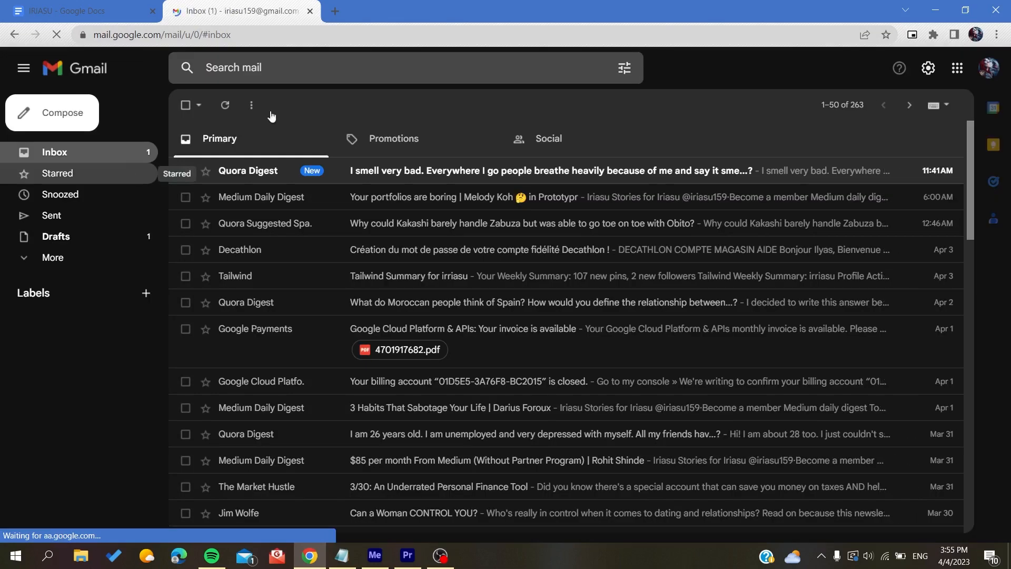
Launch Google Calendar in a new tab from the Google apps grid
click(957, 76)
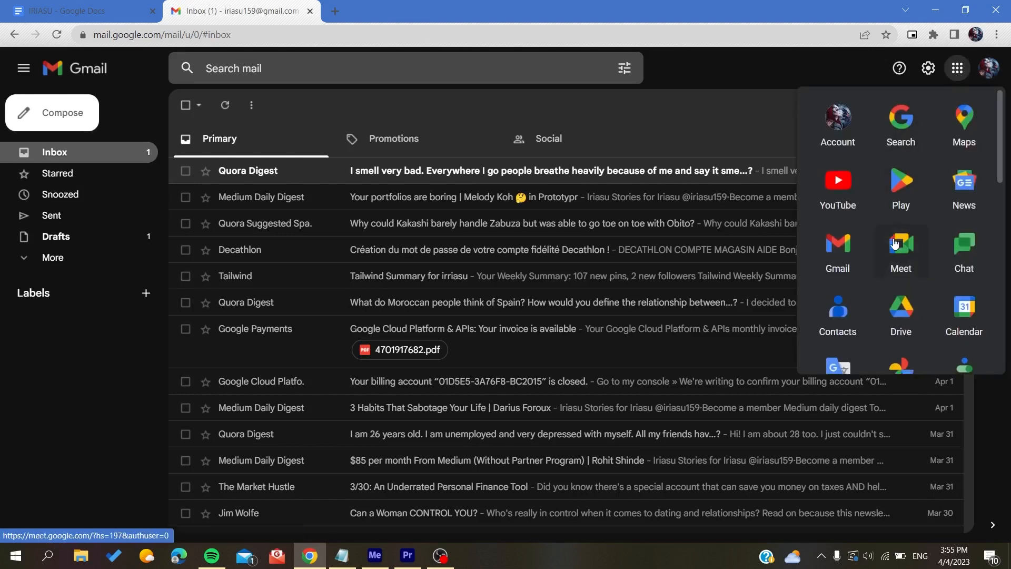
scroll(889, 158, down, 2)
scroll(851, 133, up, 2)
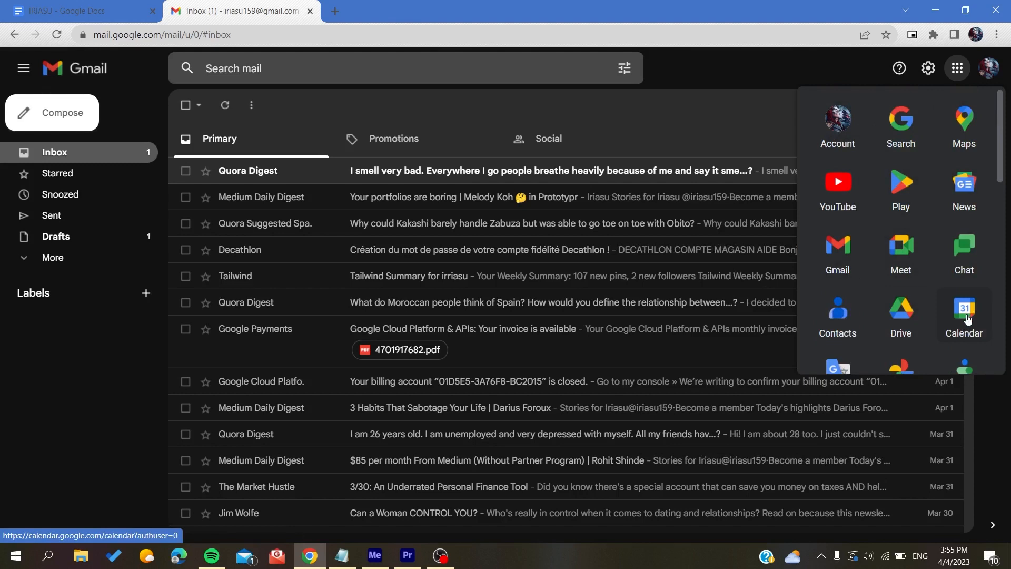
click(961, 314)
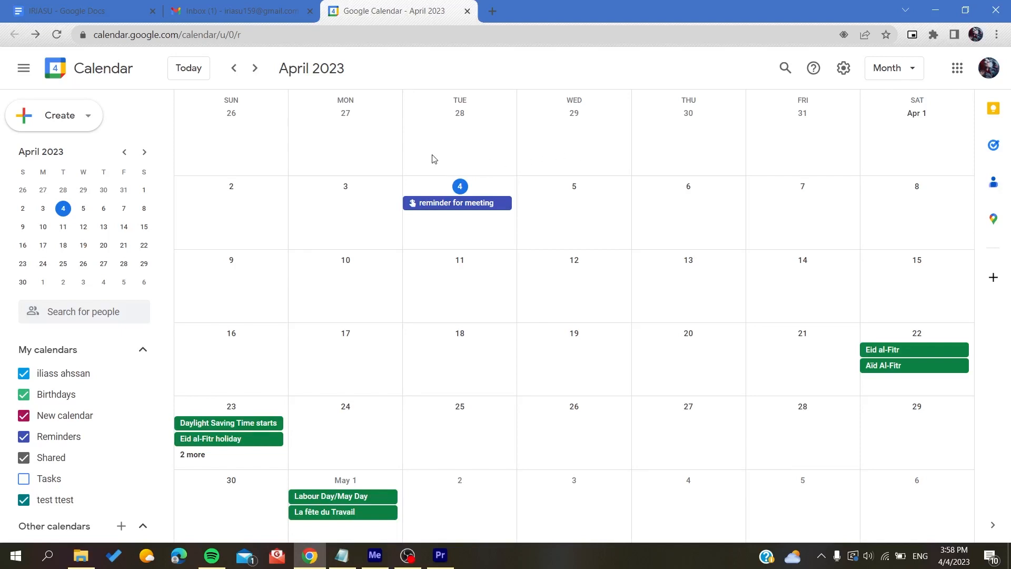
Start and discard four trial event drafts on March 27 and 28, leaving no new event
click(408, 141)
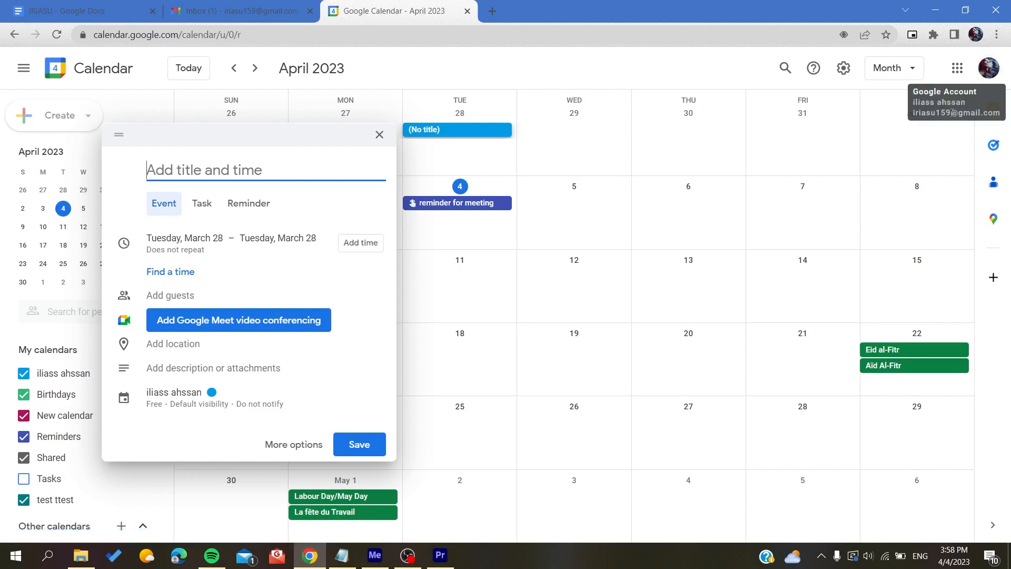
key(Escape)
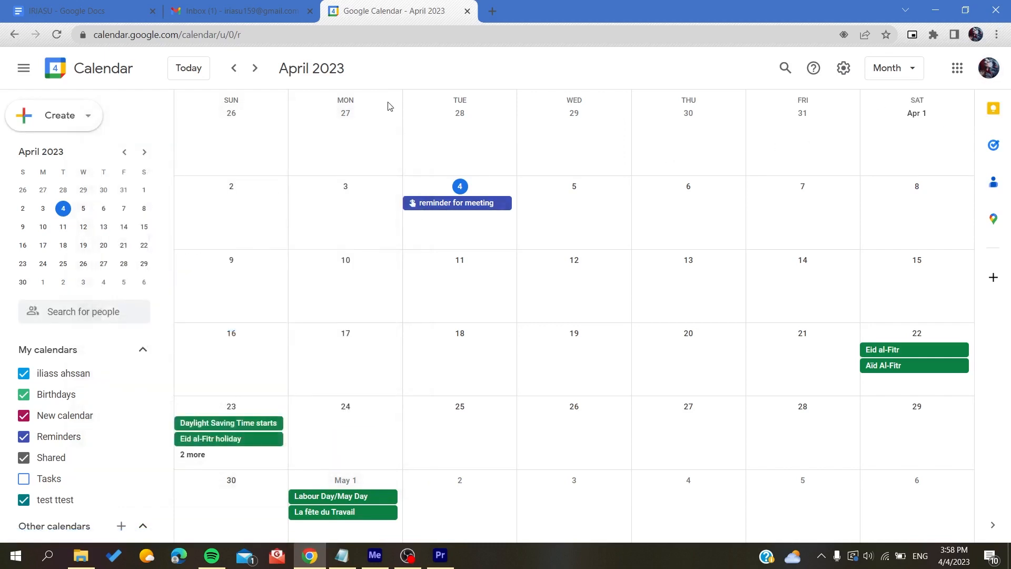
click(387, 106)
key(Escape)
click(448, 143)
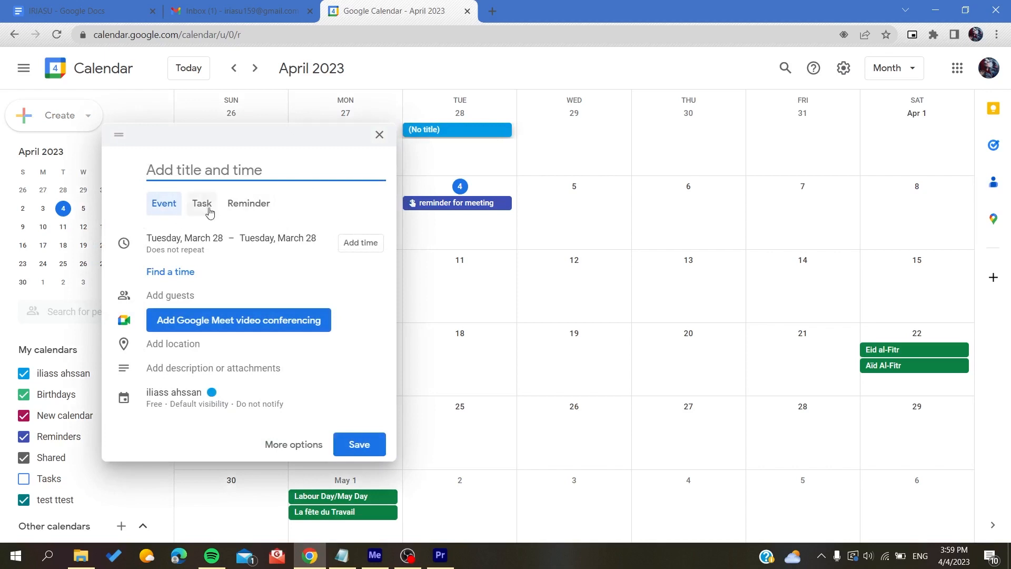
click(379, 135)
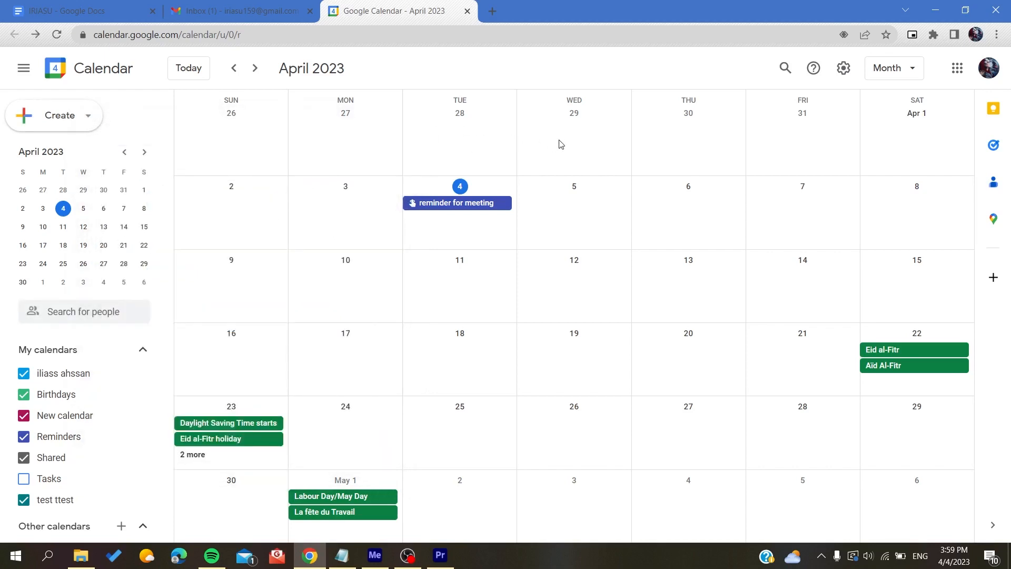
click(491, 148)
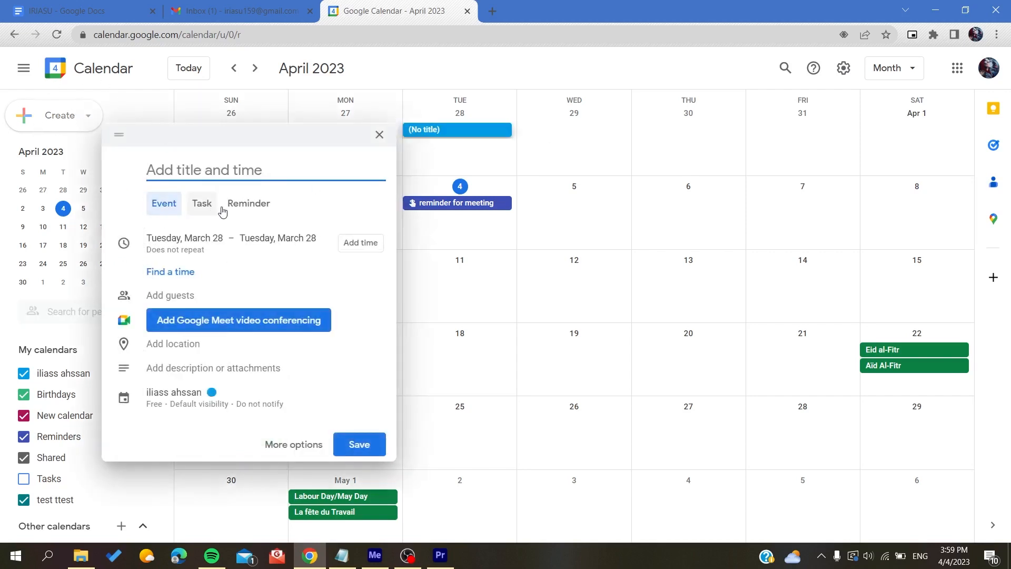
click(379, 134)
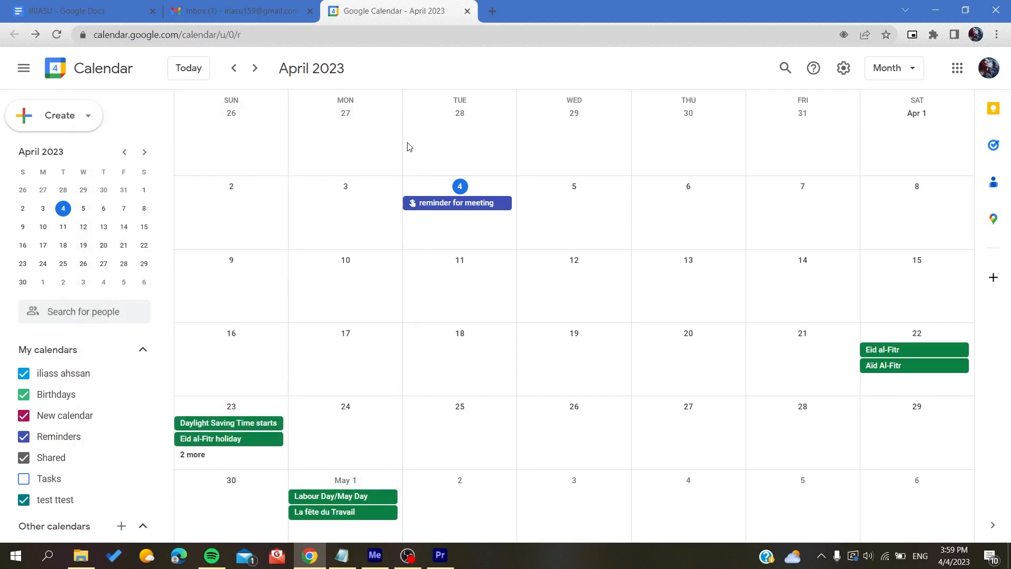
Drag across the month grid to draft an all-day event from Tuesday, March 28 to Friday, March 31
drag(409, 147, 551, 123)
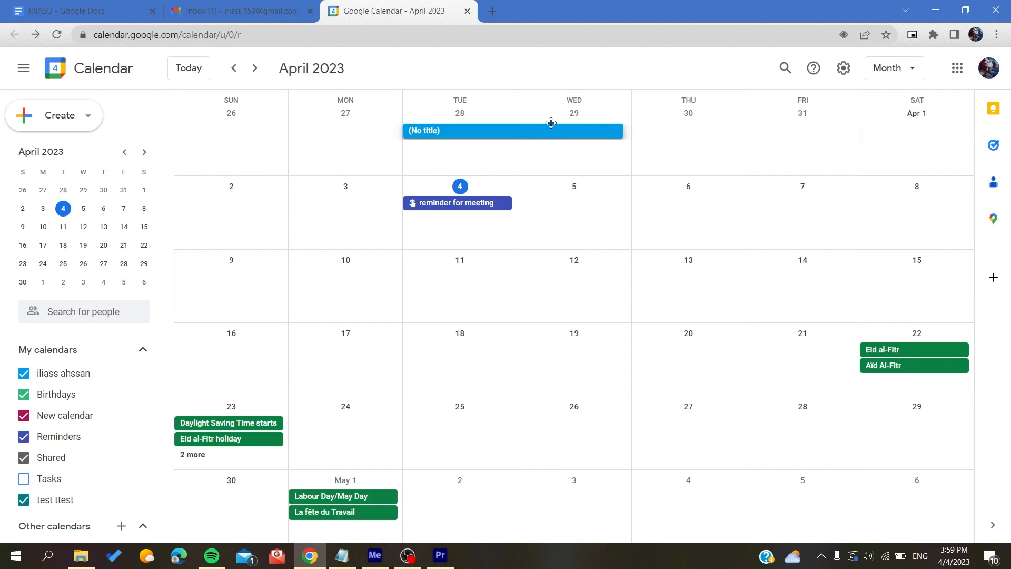
drag(551, 123, 835, 136)
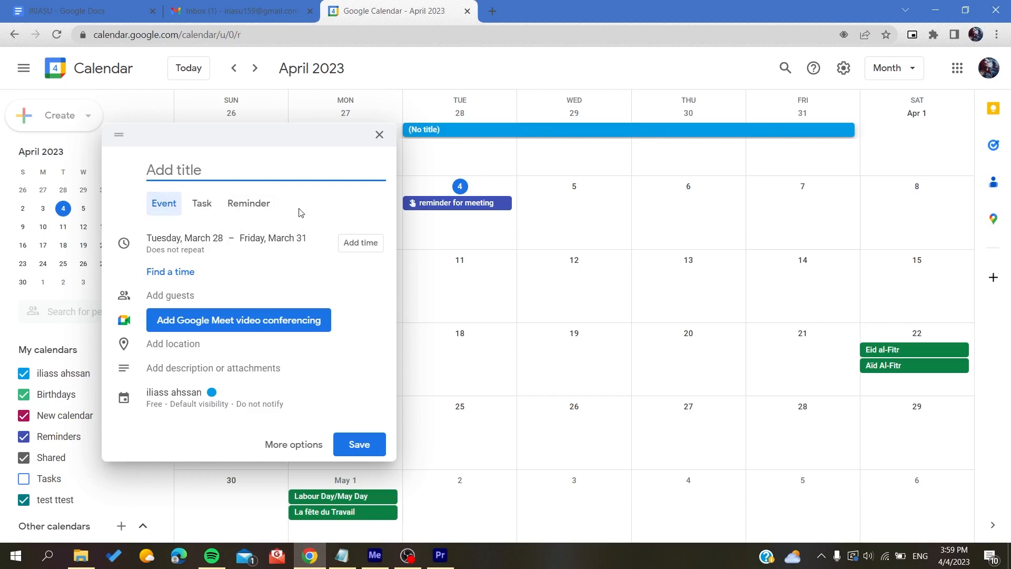
Expand the 'Add description or attachments' editor in the untitled March 28–31 event draft
click(285, 205)
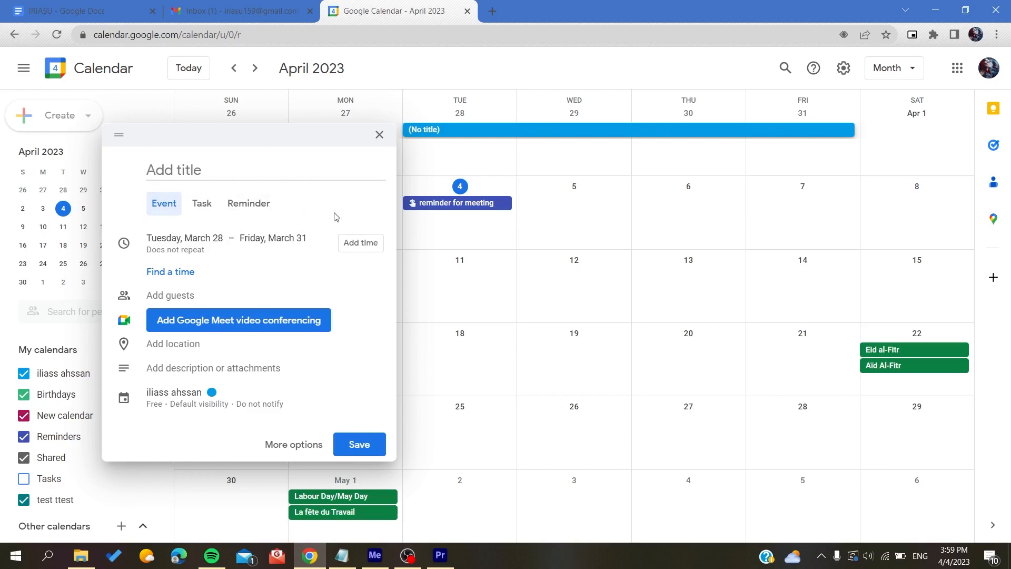
click(210, 167)
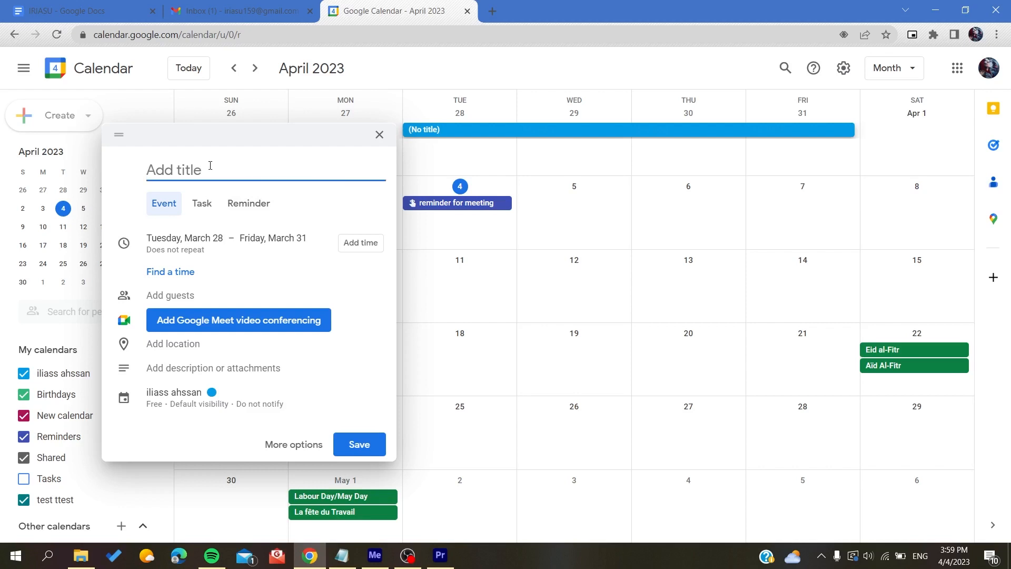
click(131, 181)
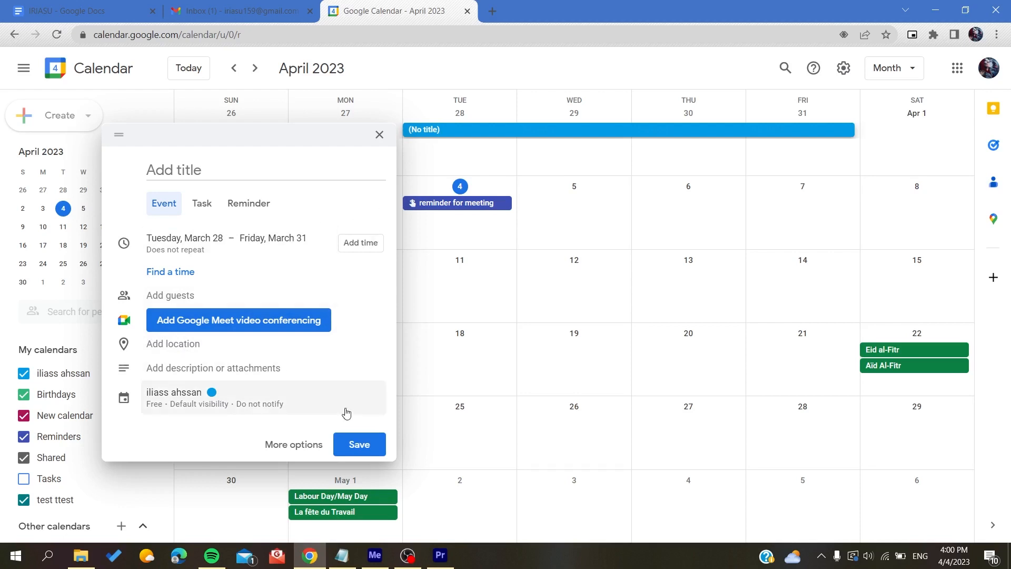
click(242, 177)
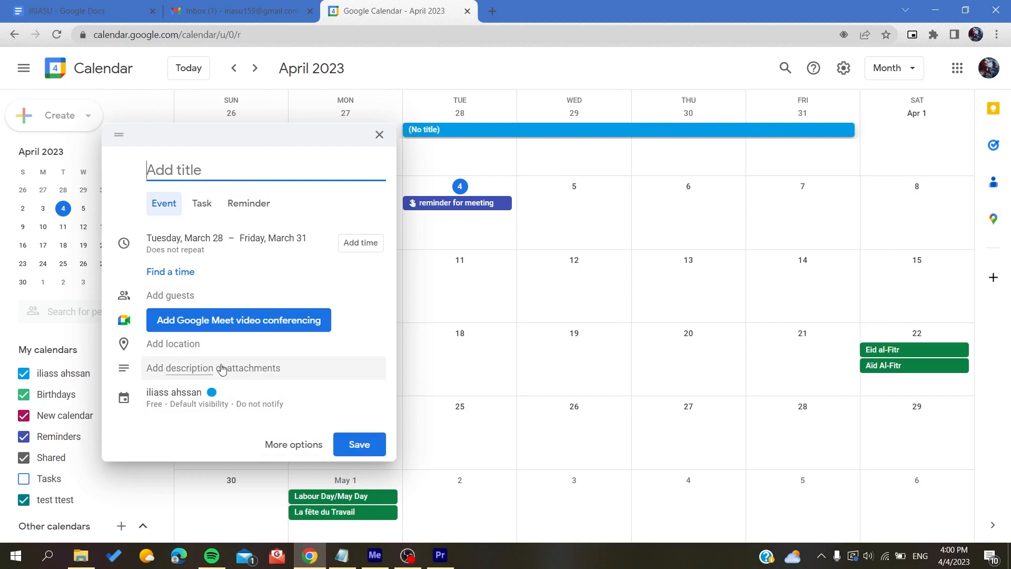
click(312, 372)
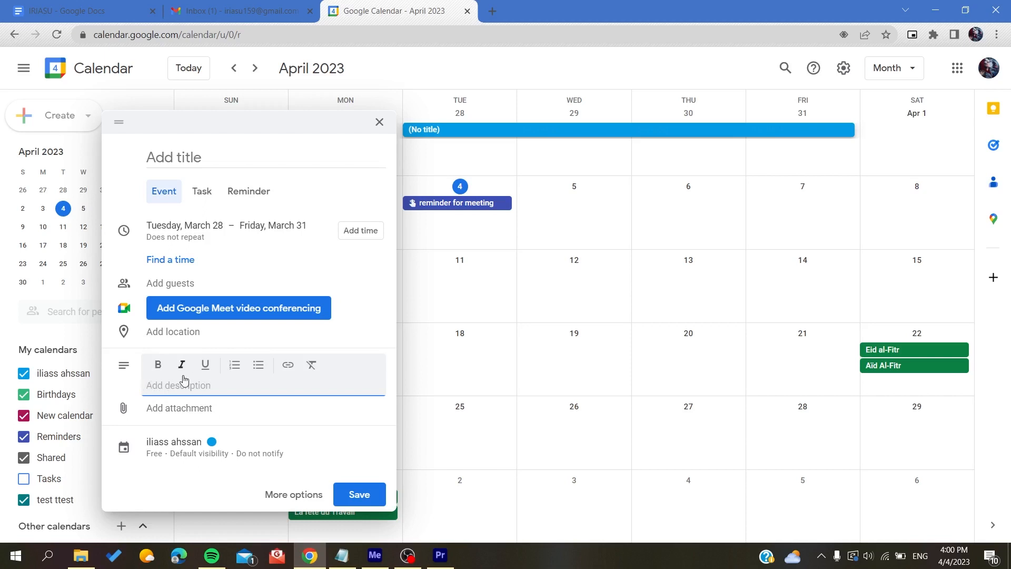
Title the March 28–31 event 'out of office', save it, and view its details
click(386, 303)
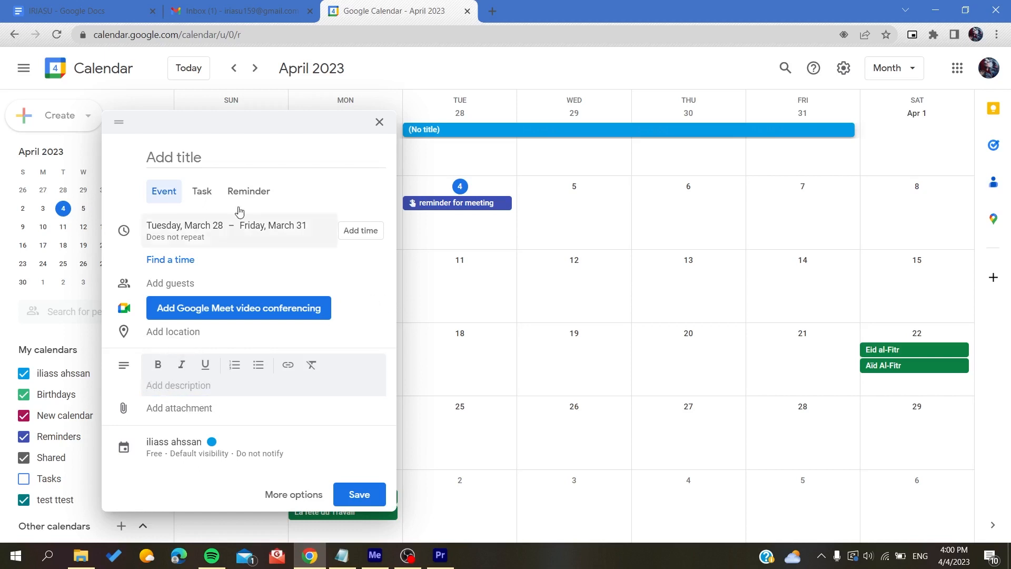
click(199, 159)
text(out)
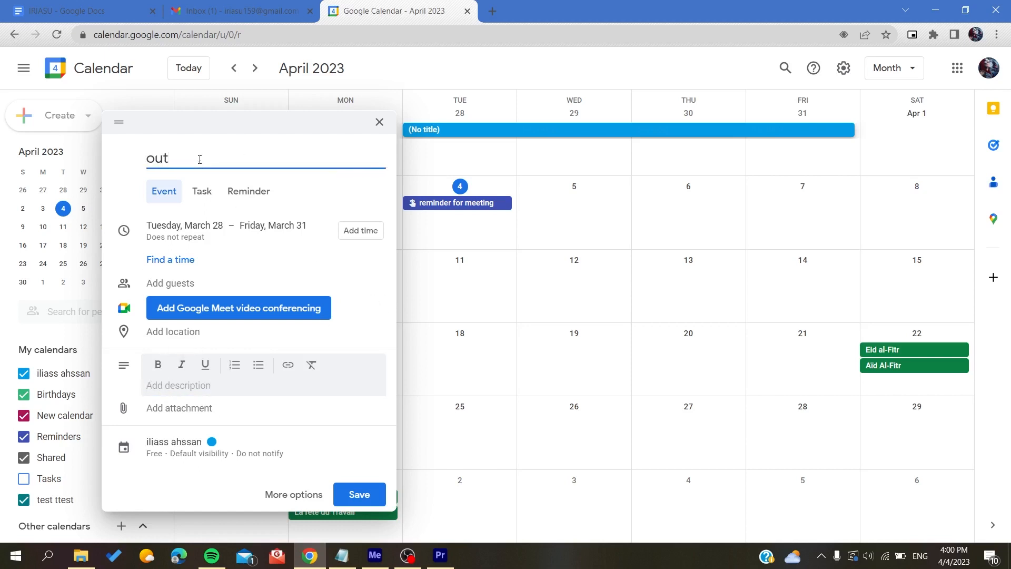
text( of office)
click(347, 496)
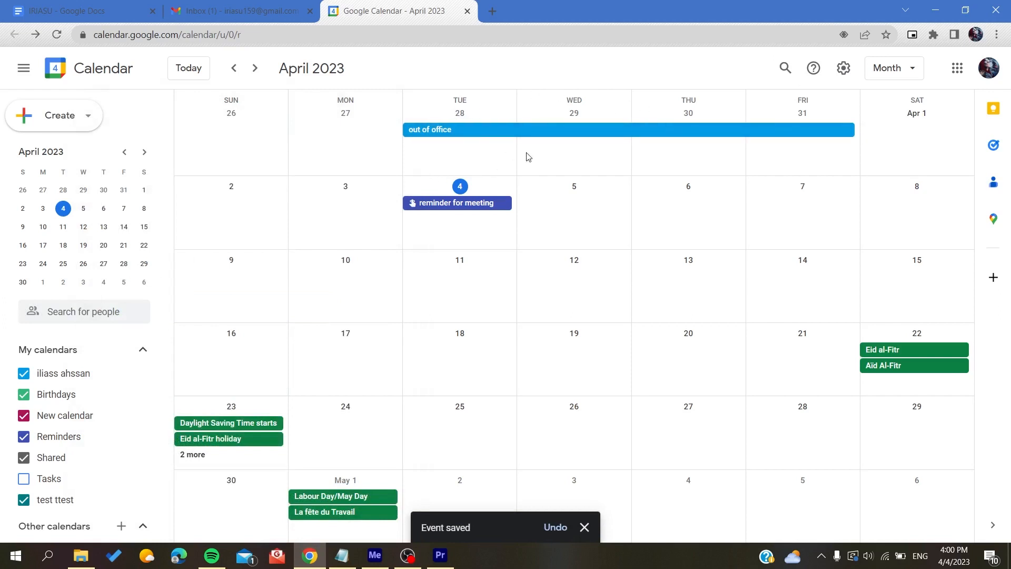
click(473, 136)
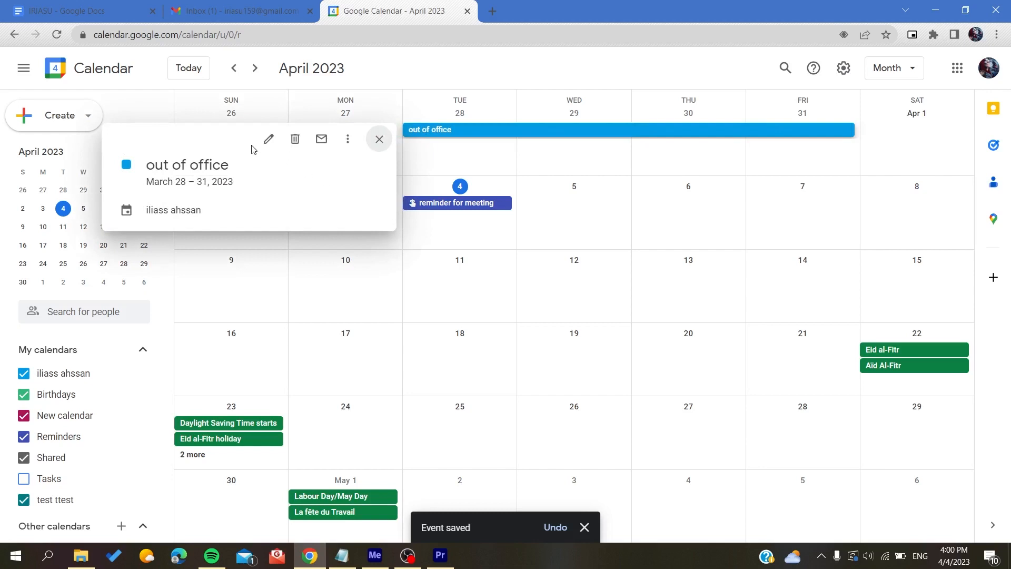
Explore the event's edit page and drag it around, leaving it on March 28–31
click(269, 139)
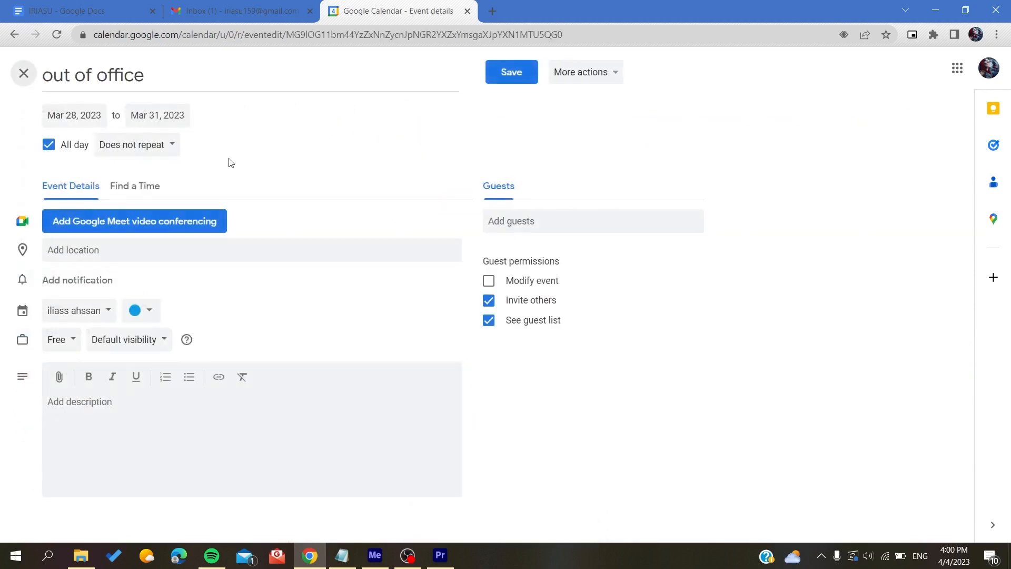
click(77, 120)
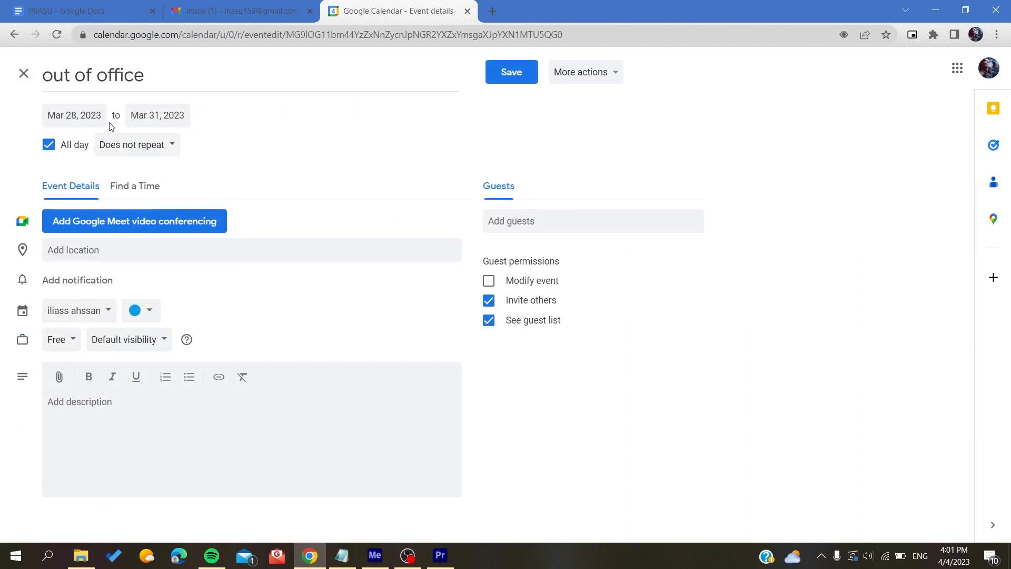
click(135, 185)
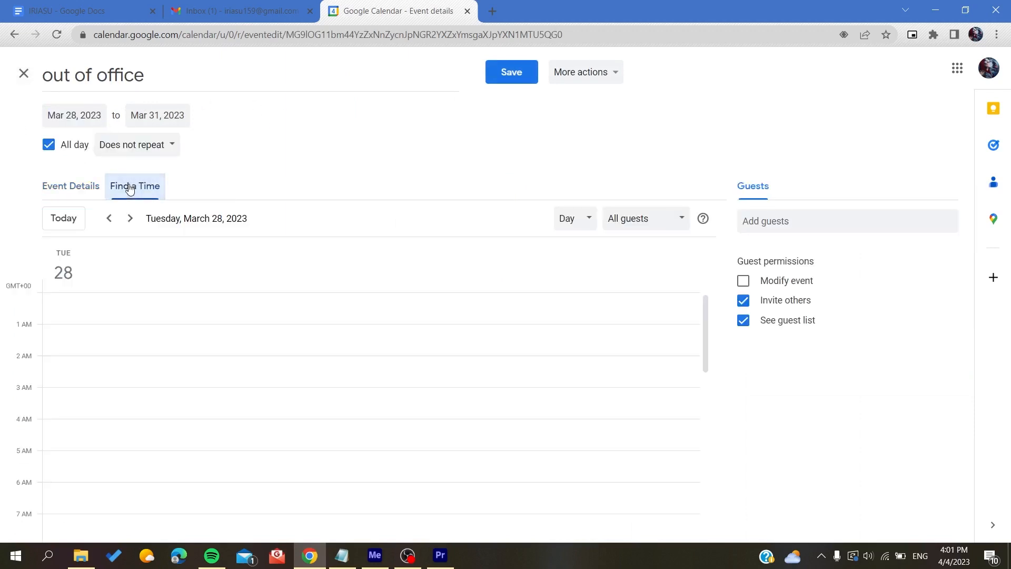
click(83, 188)
click(73, 114)
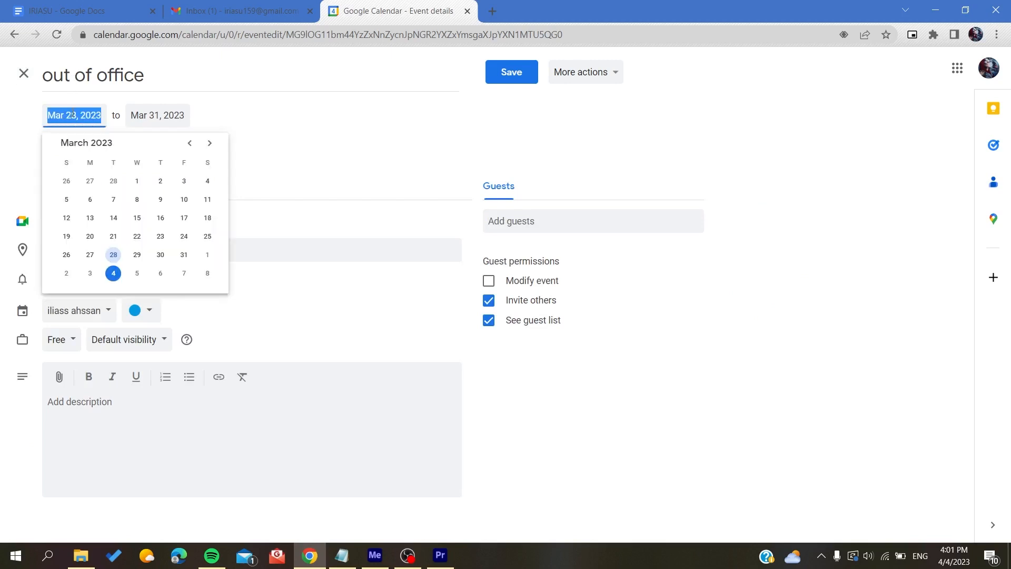
click(23, 74)
drag(839, 136, 745, 136)
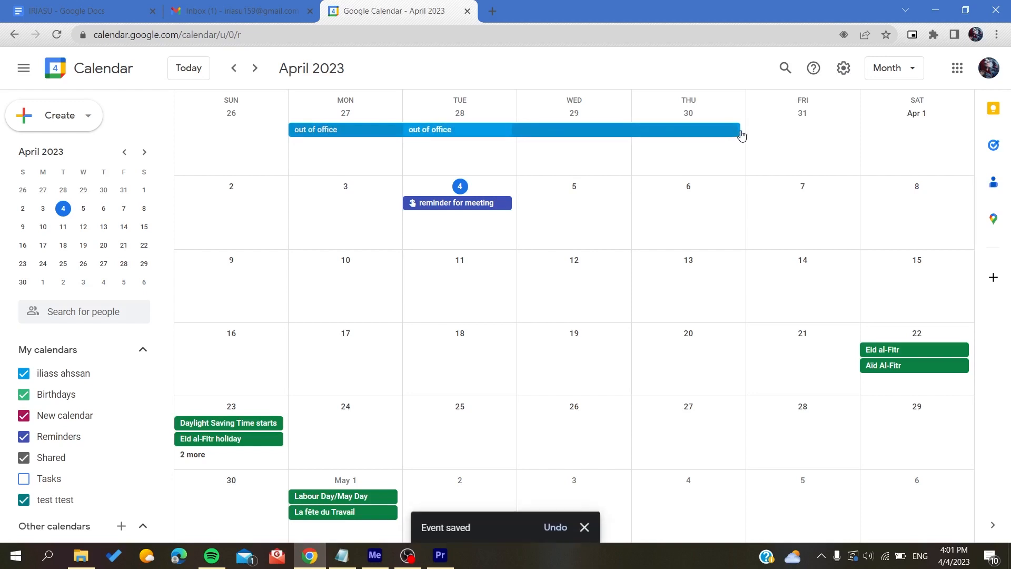
drag(586, 140, 679, 135)
Reopen the event editor, set the end date to March 6 by mistake, and keep editing
click(555, 133)
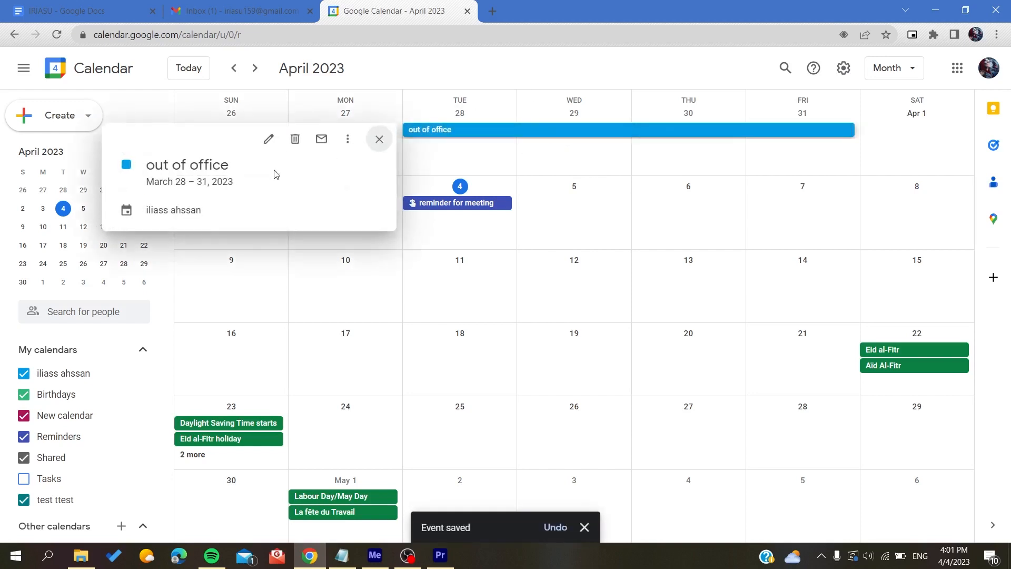
click(268, 138)
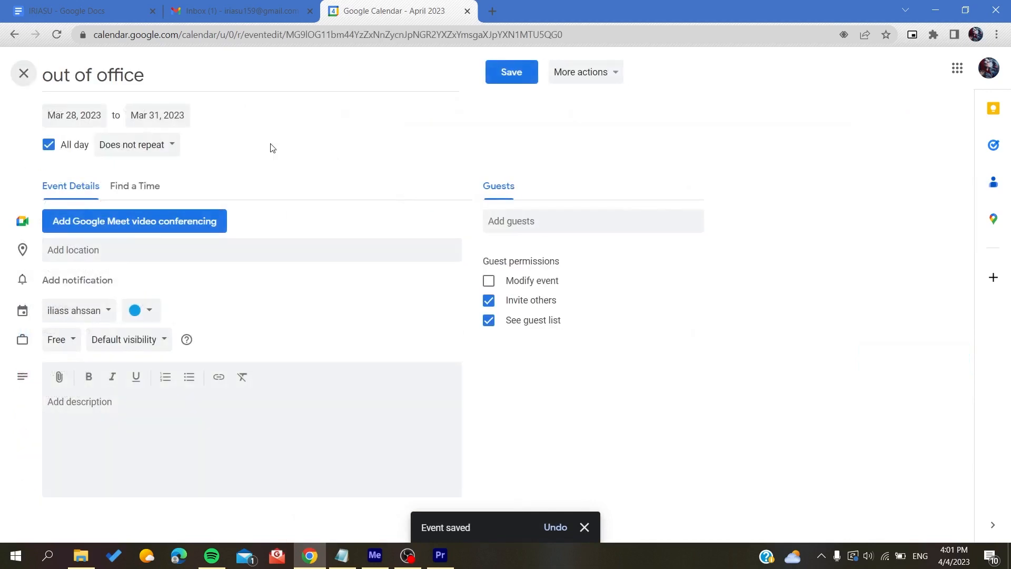
click(166, 117)
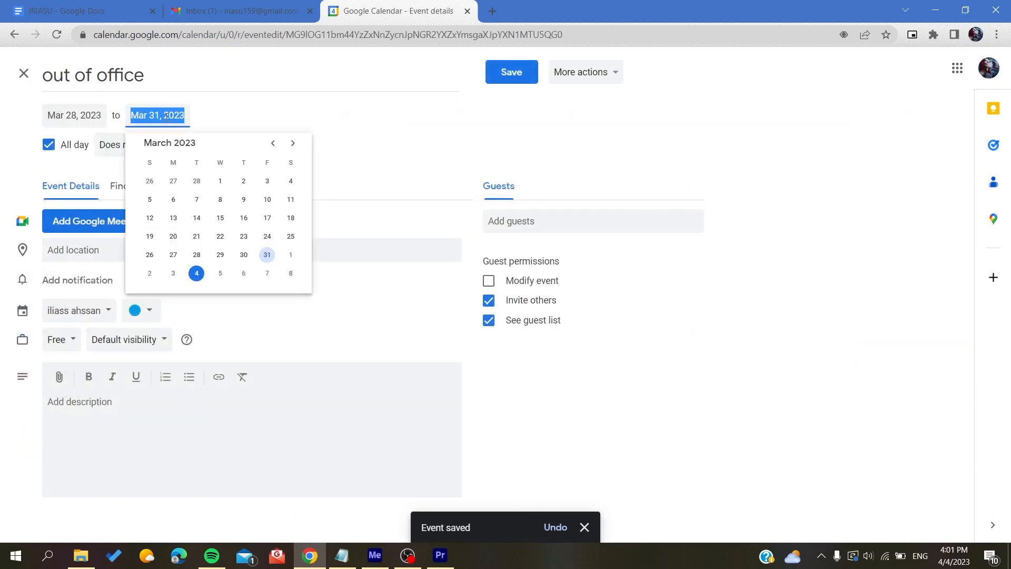
click(173, 201)
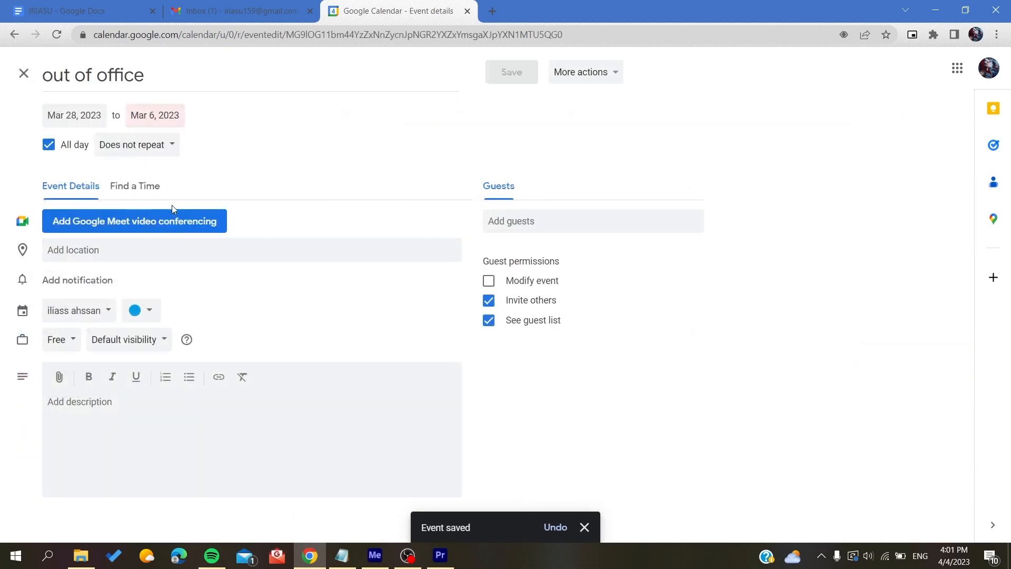
click(24, 73)
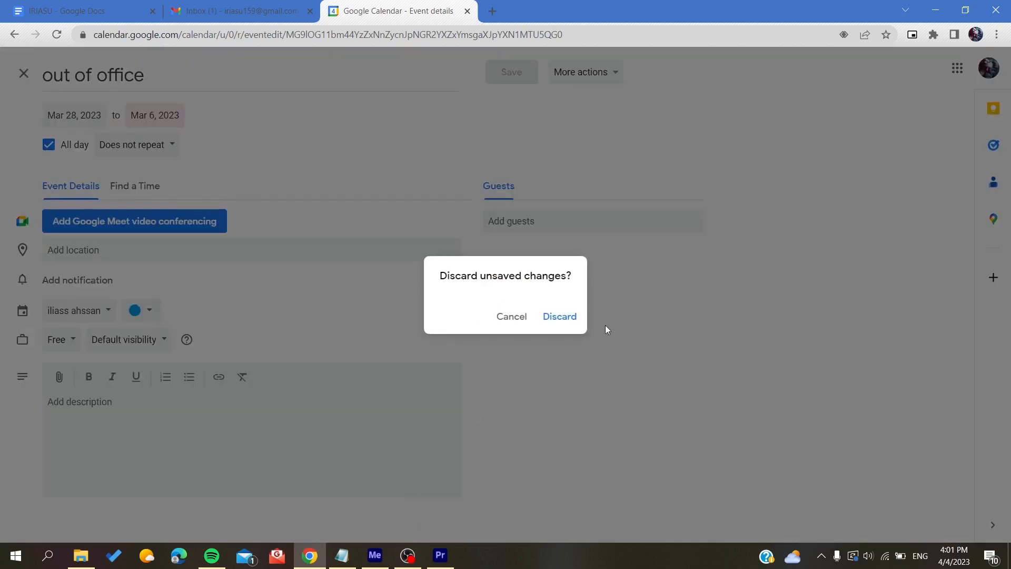
click(504, 318)
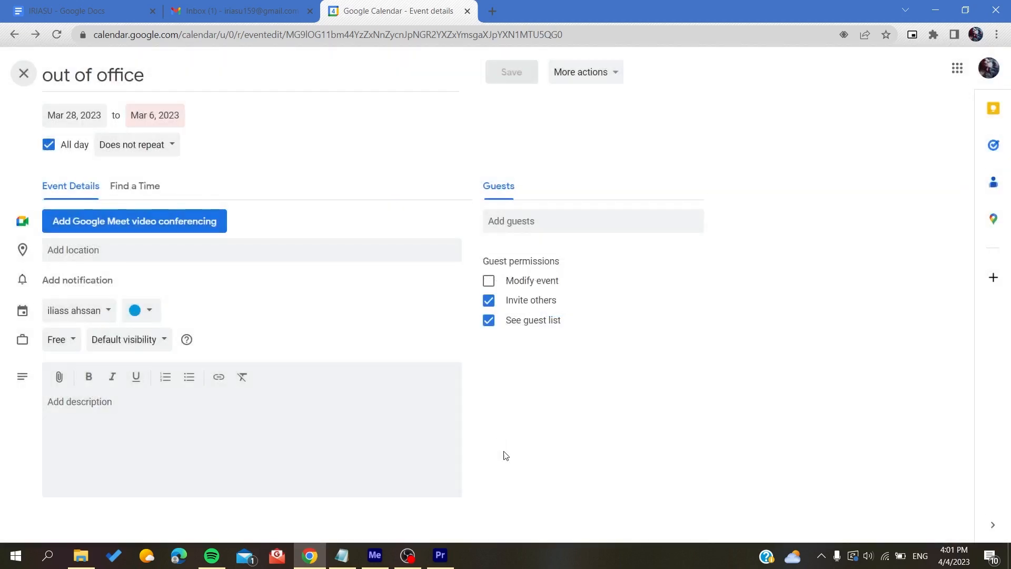
Change the end date to April 6 and the start date to April 5, then save
click(142, 126)
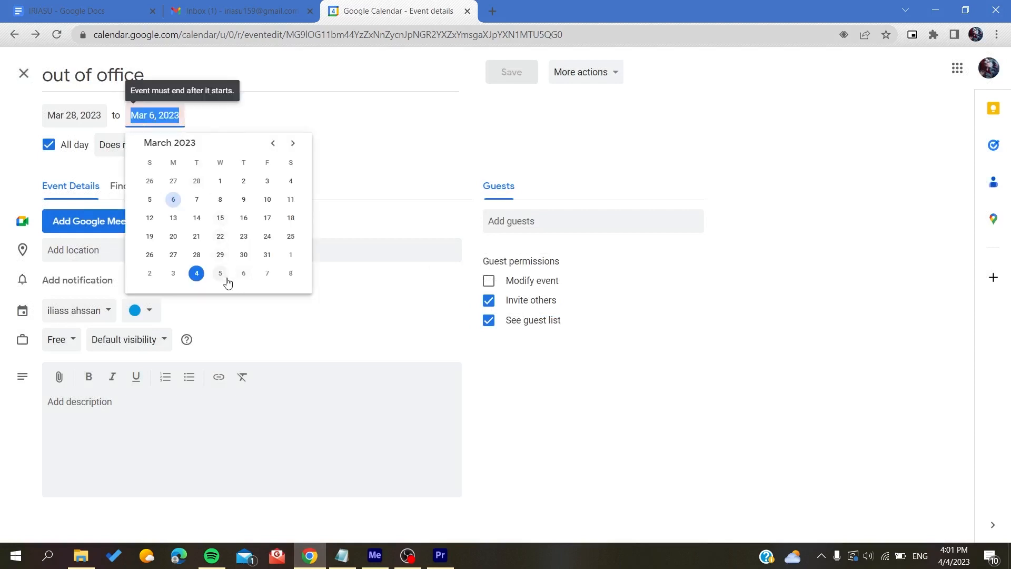
click(241, 274)
click(93, 109)
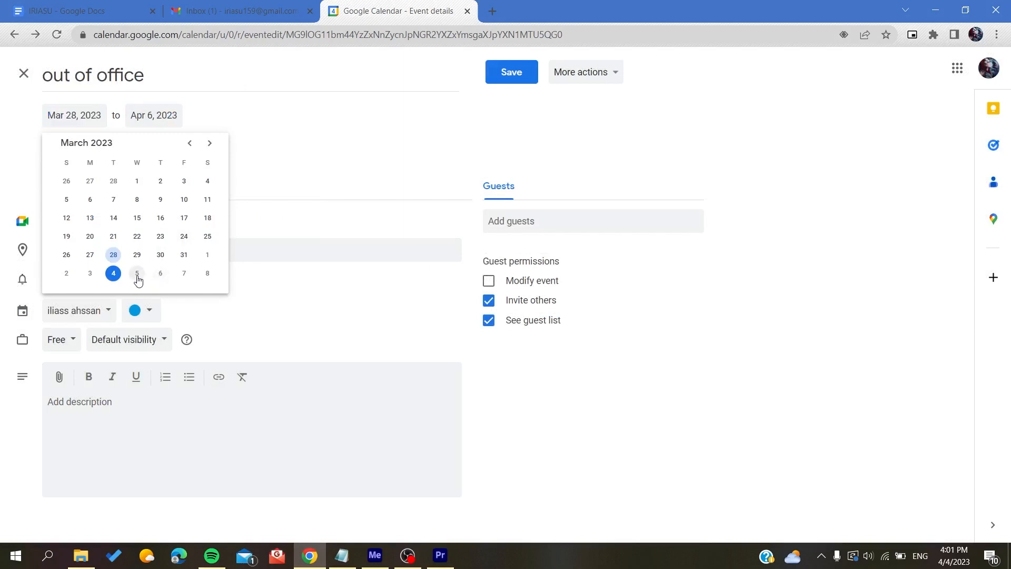
click(137, 274)
click(516, 74)
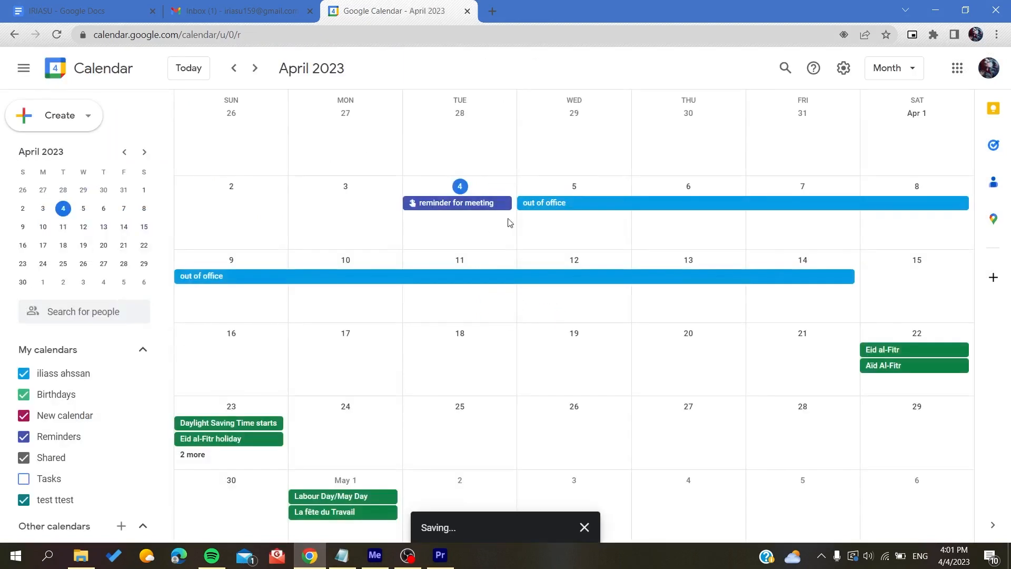